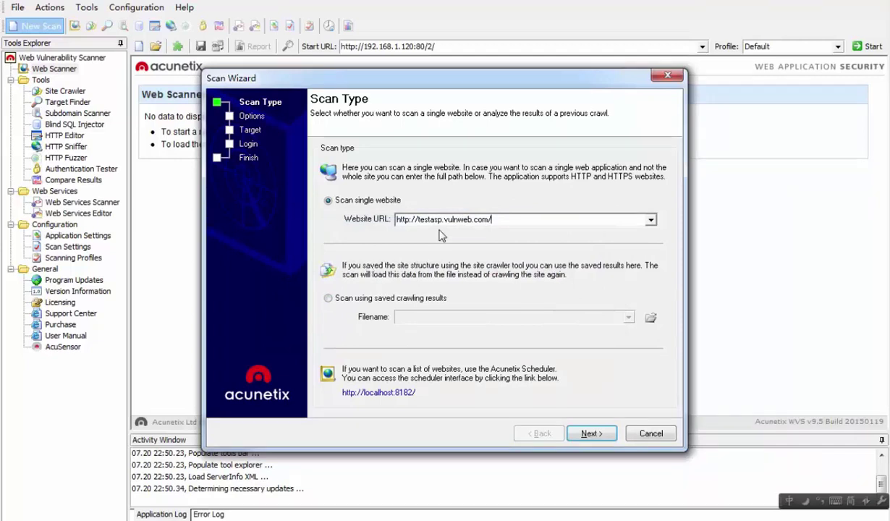
click(340, 304)
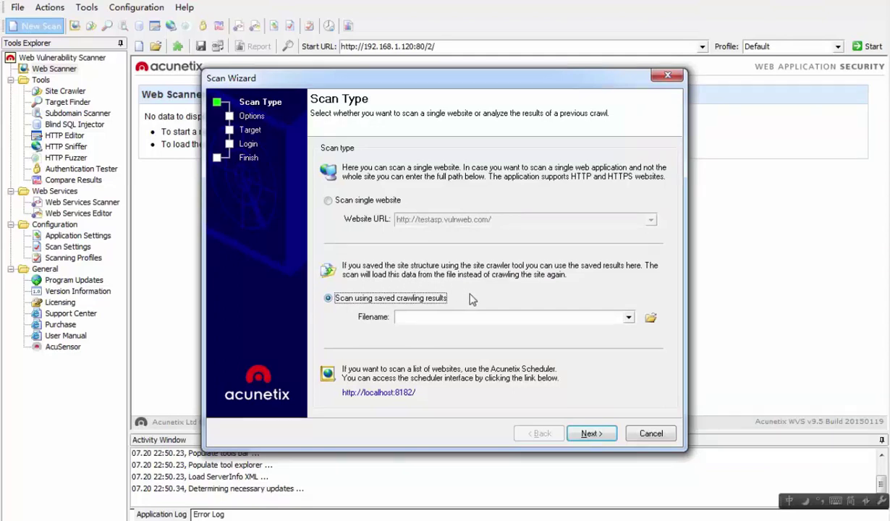
click(651, 319)
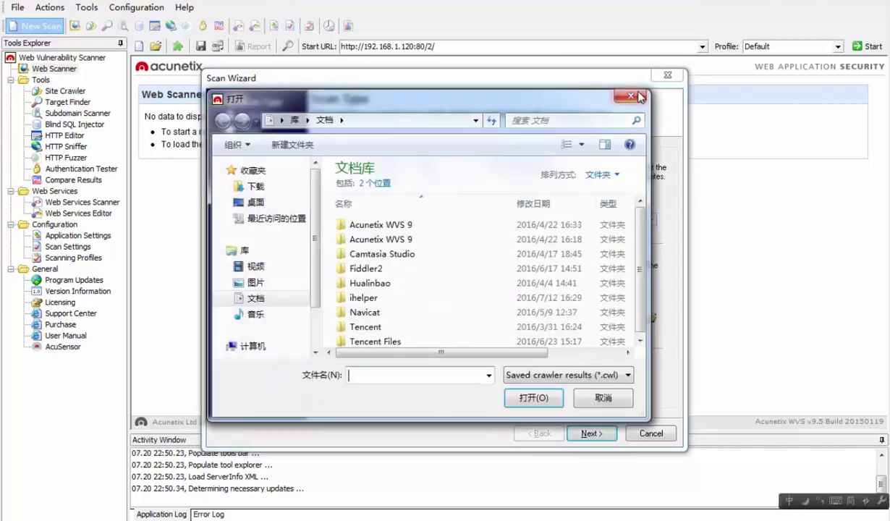
click(639, 95)
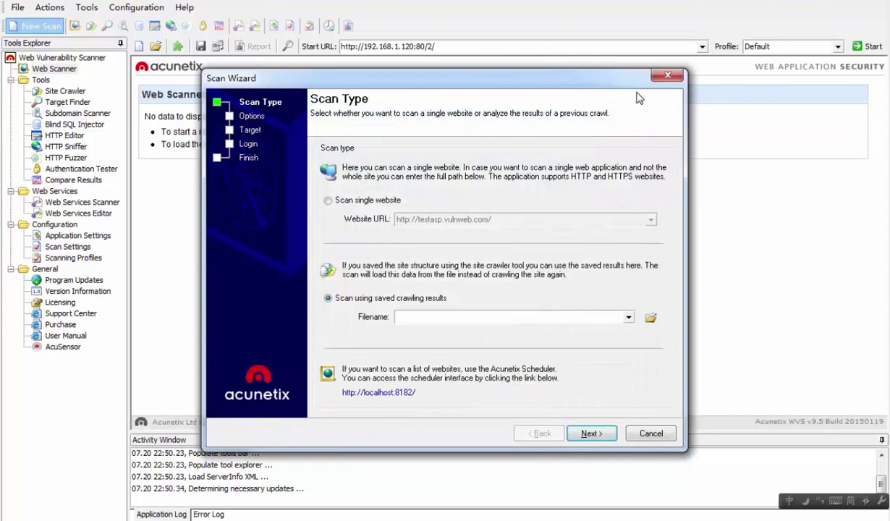
click(353, 201)
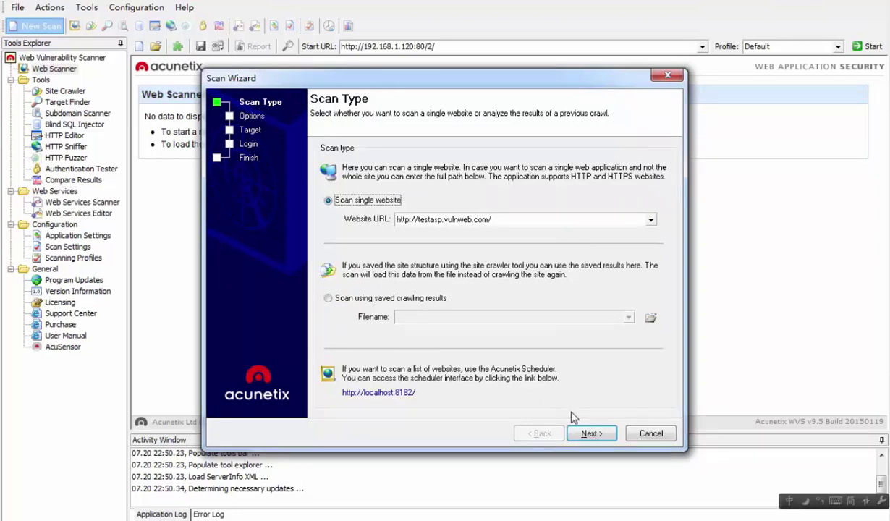
Continue with the single-website scan and review the scanning profiles and scan settings, keeping Default for both
click(588, 433)
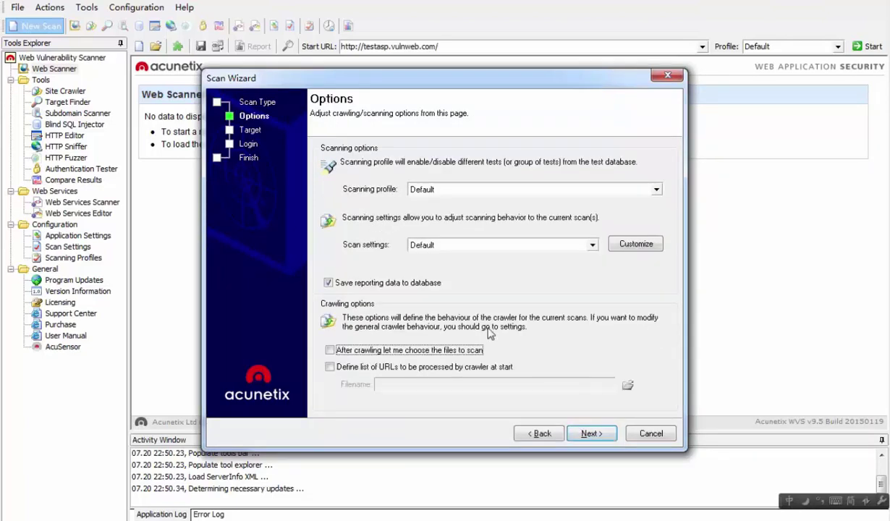
click(470, 190)
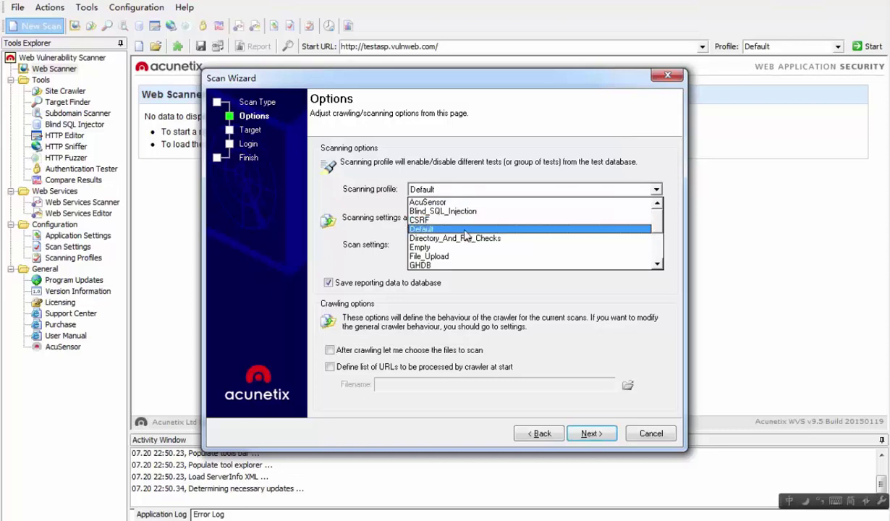
click(467, 229)
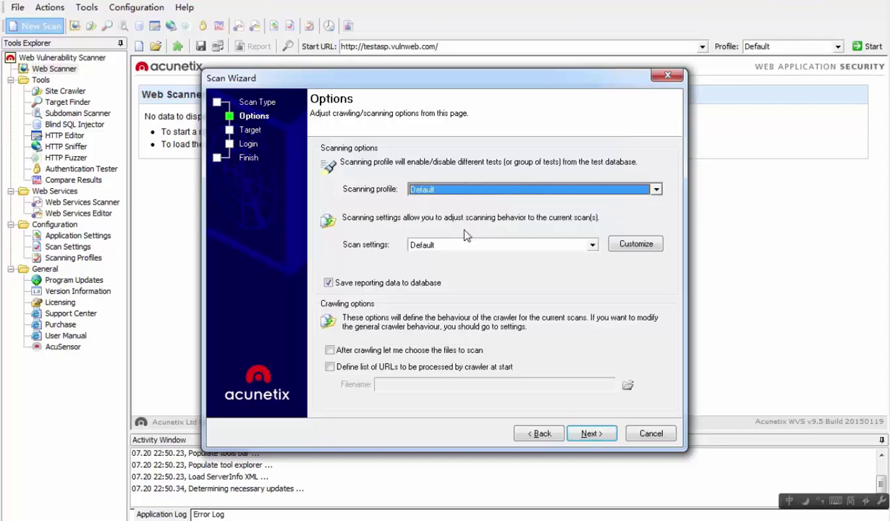
click(454, 189)
scroll(461, 248, down, 2)
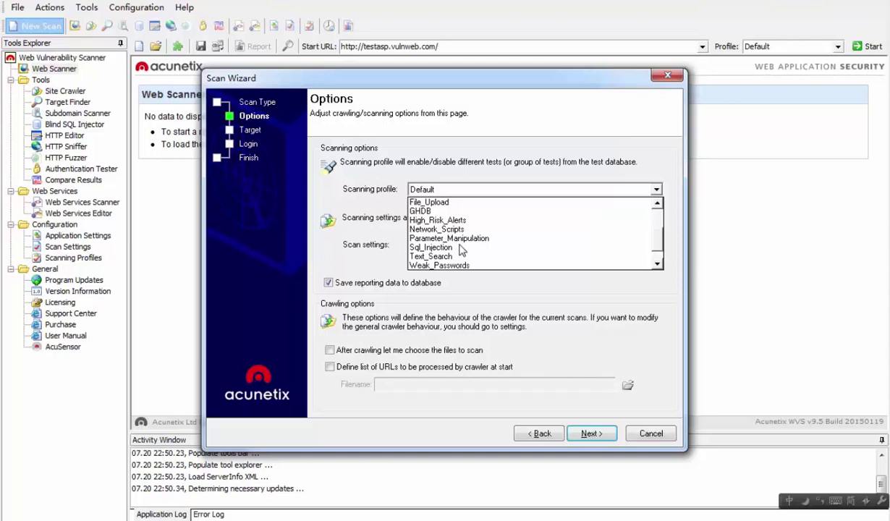
scroll(461, 250, down, 1)
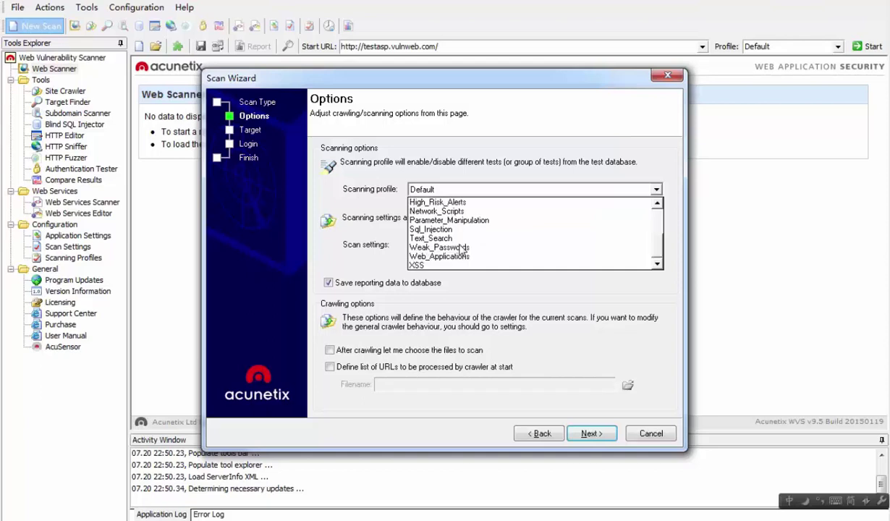
click(448, 188)
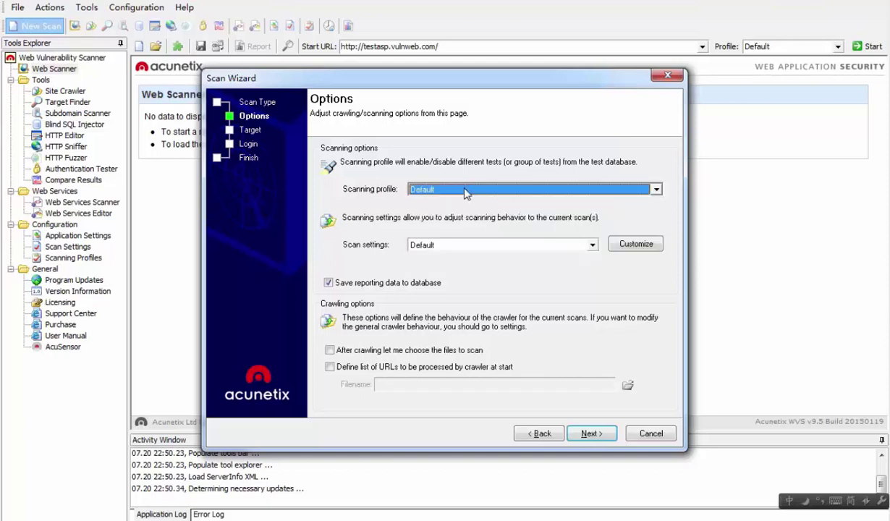
click(458, 246)
click(525, 257)
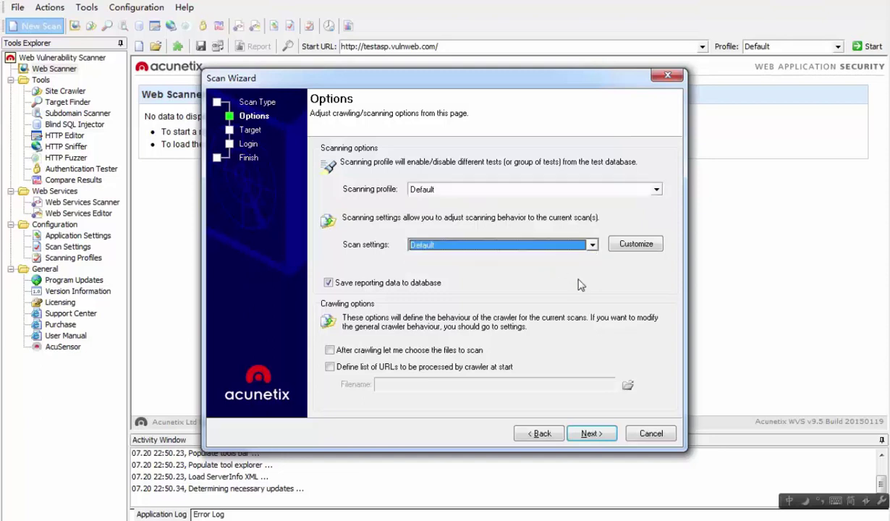
Open the customization of the Default scan settings and enable port scanning
click(637, 244)
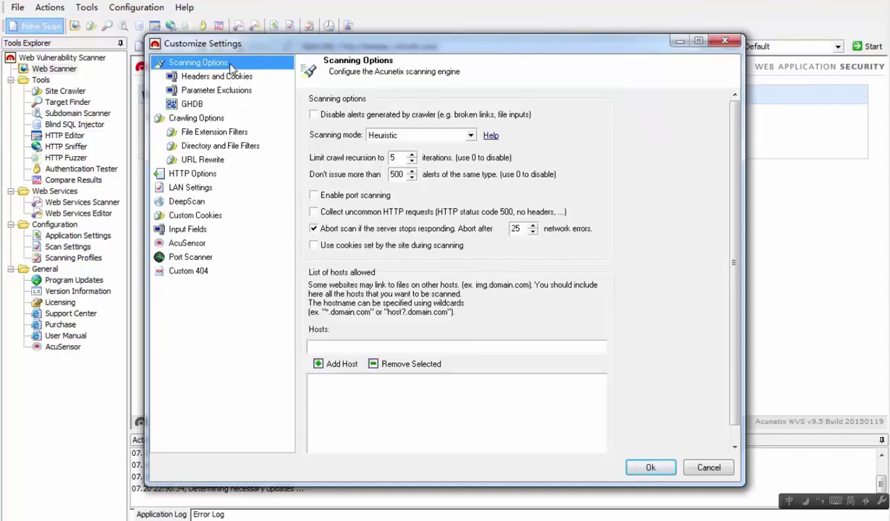
click(322, 206)
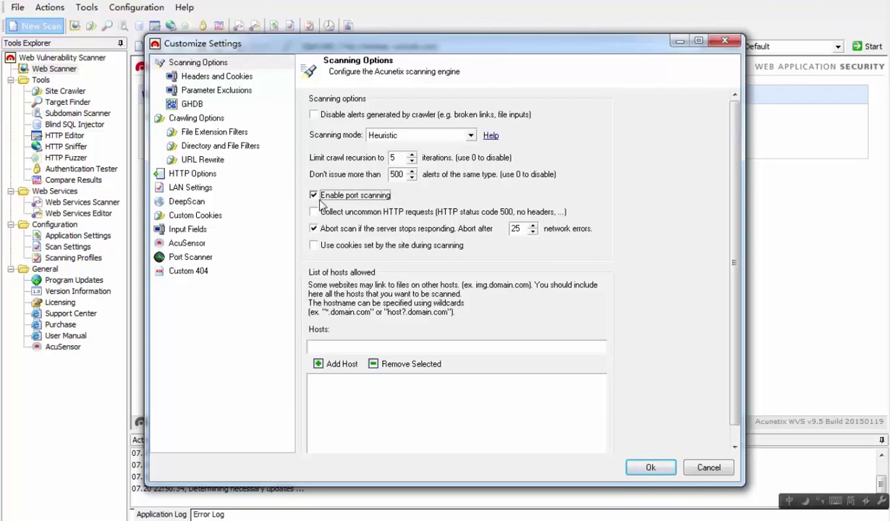
Examine the Google hacking database categories and the entries under files containing usernames
click(192, 105)
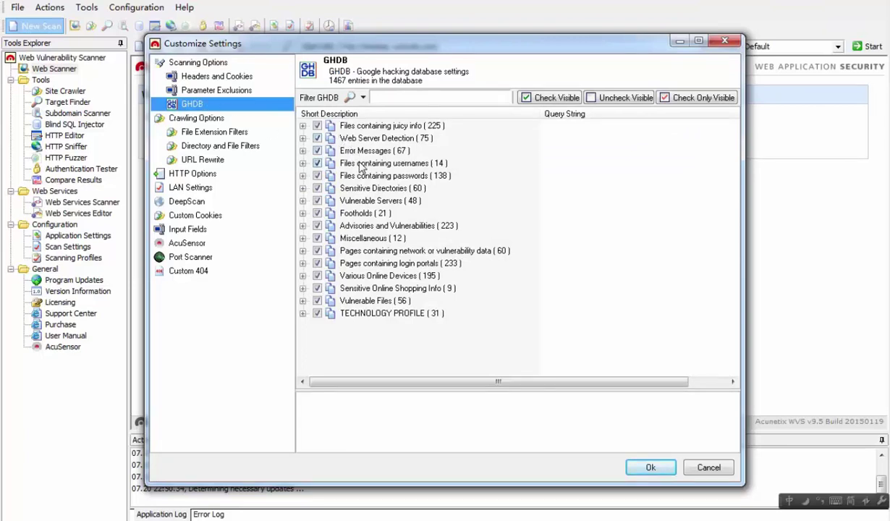
click(304, 164)
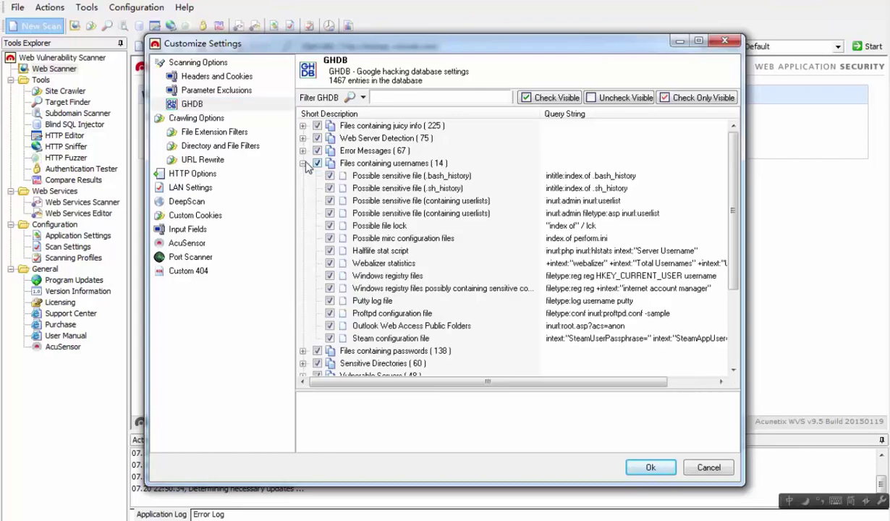
click(303, 163)
Examine the crawling options and the include and exclude lists of the file extension filters
click(217, 119)
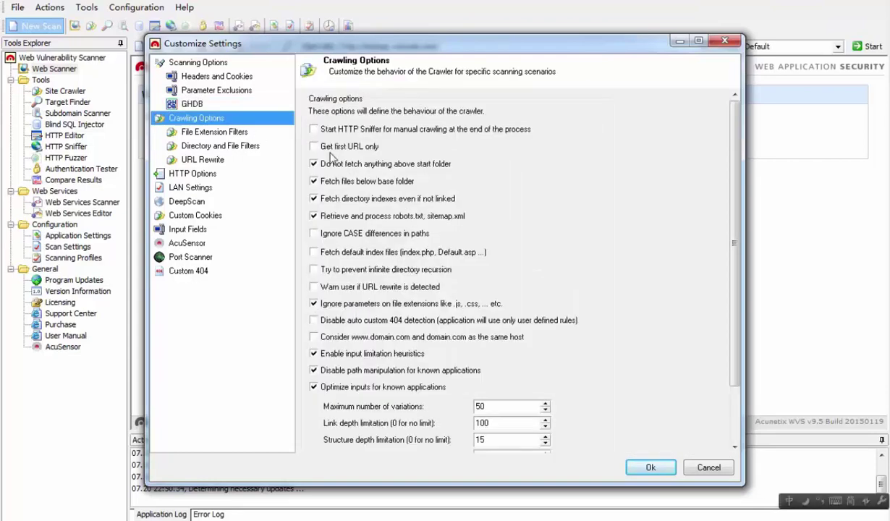
click(213, 135)
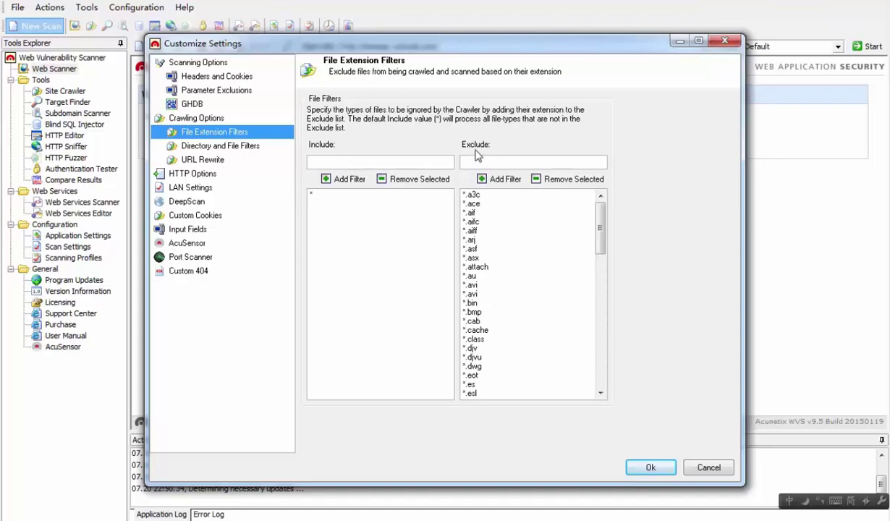
click(492, 215)
drag(493, 217, 494, 281)
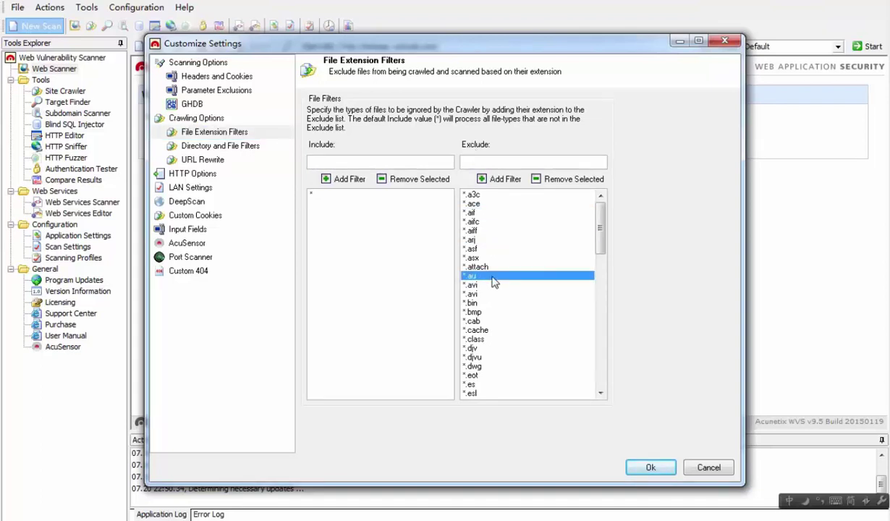
drag(493, 281, 330, 237)
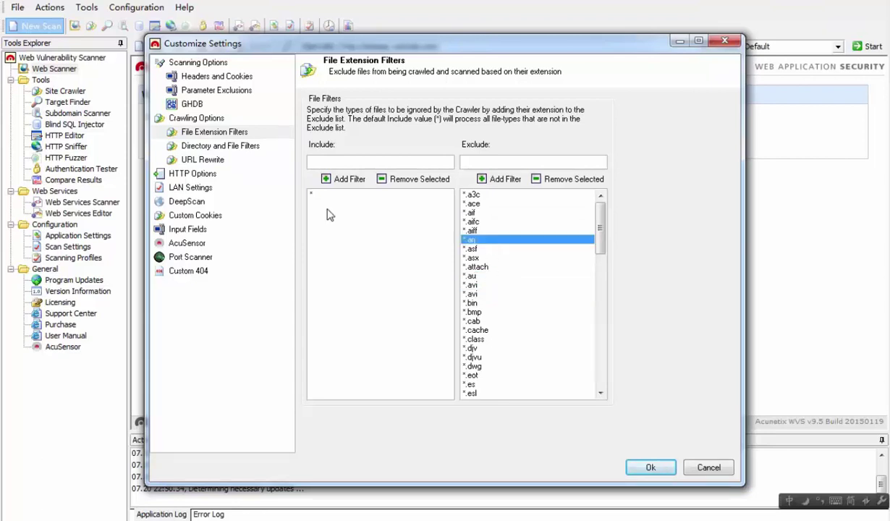
click(326, 197)
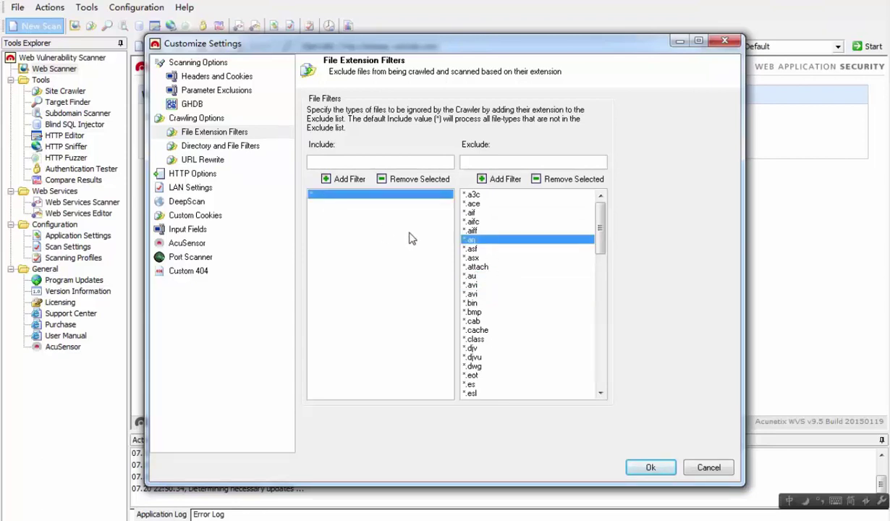
click(471, 267)
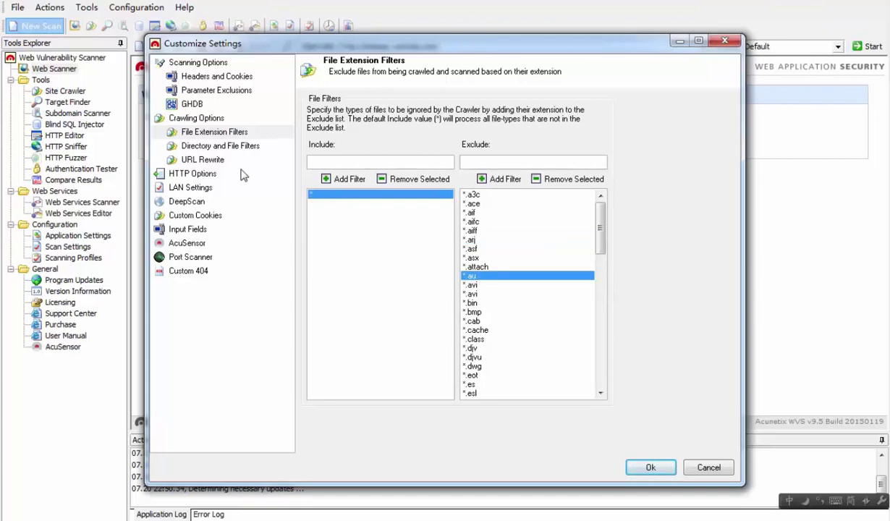
Review the directory and file filters, followed by the LAN proxy, DeepScan and custom cookie settings
click(230, 148)
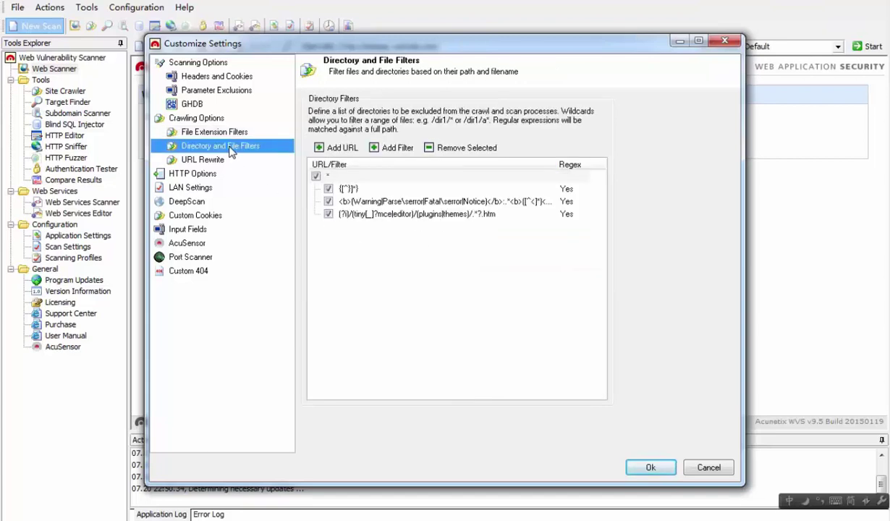
click(373, 202)
click(405, 214)
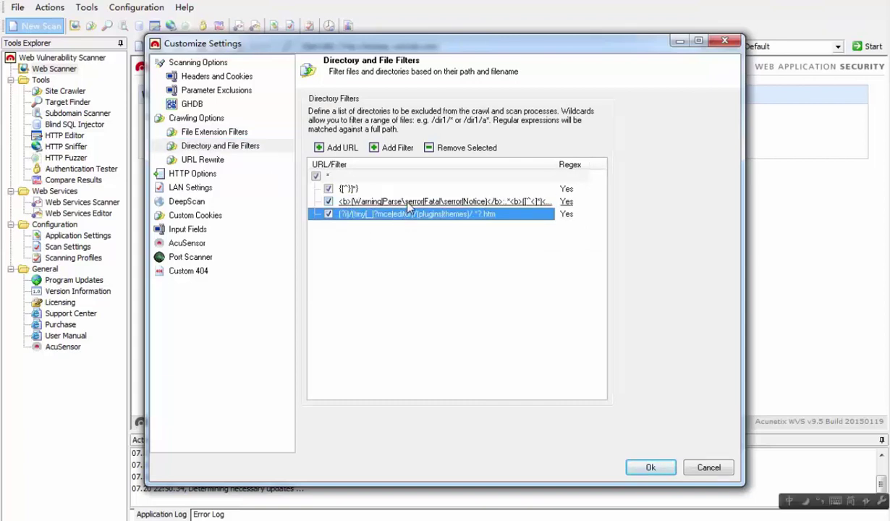
click(387, 201)
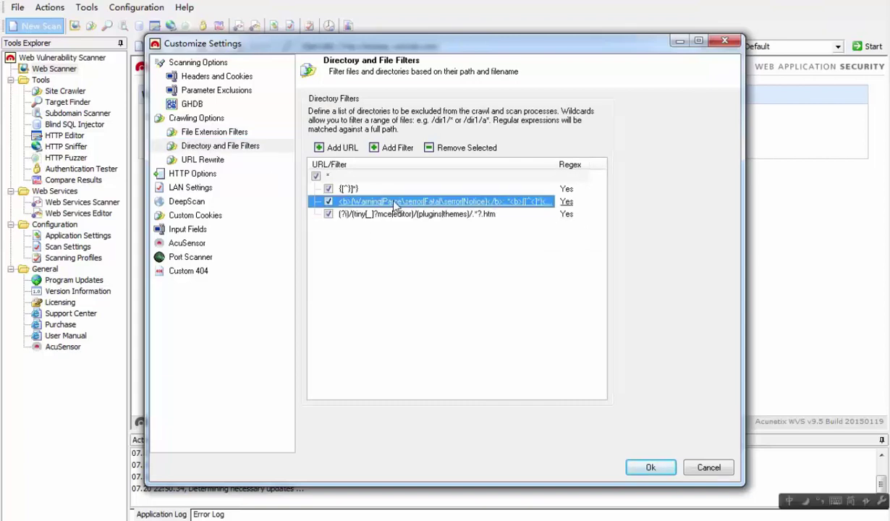
click(205, 187)
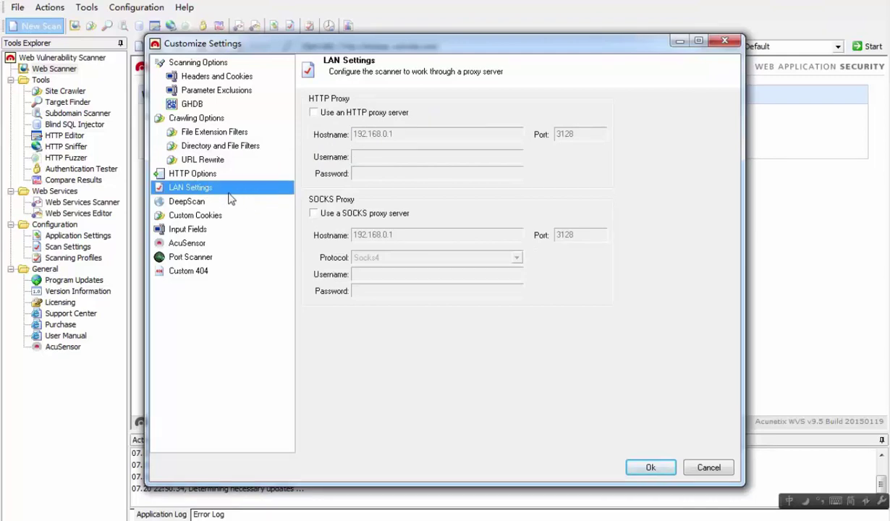
click(203, 206)
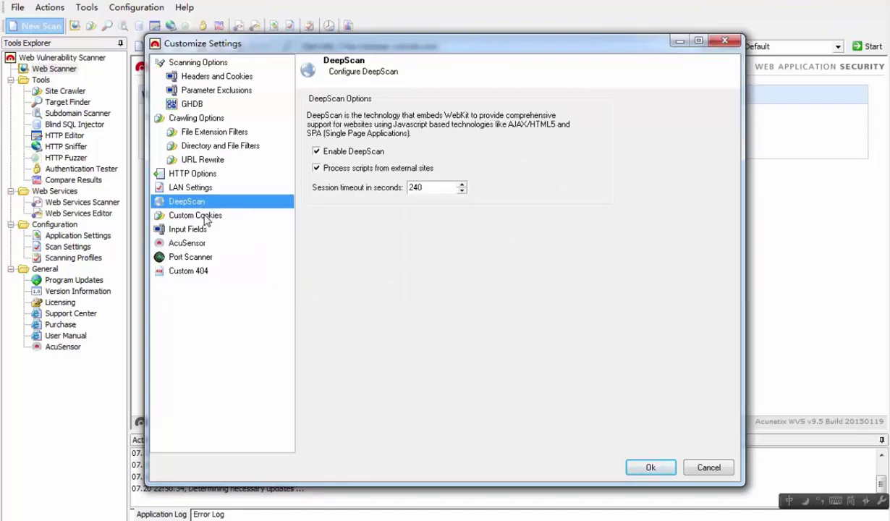
click(205, 217)
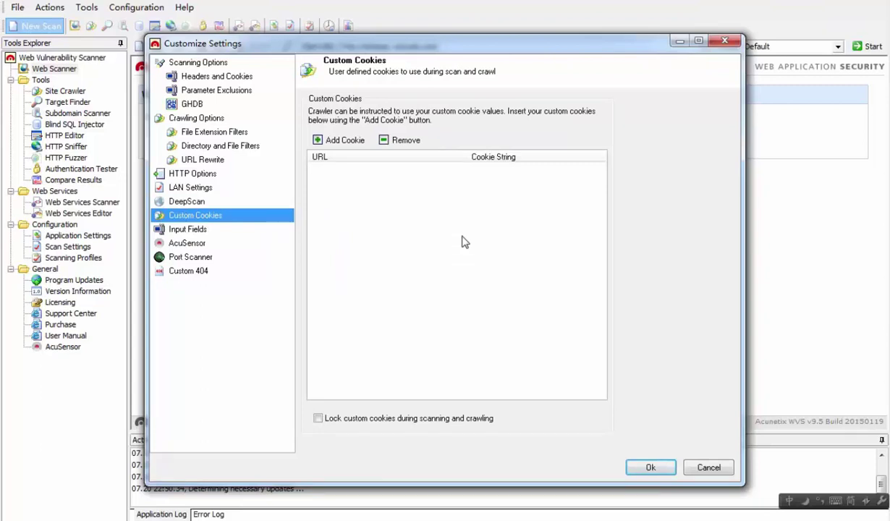
Add a blank custom cookie entry and remove it again
click(344, 140)
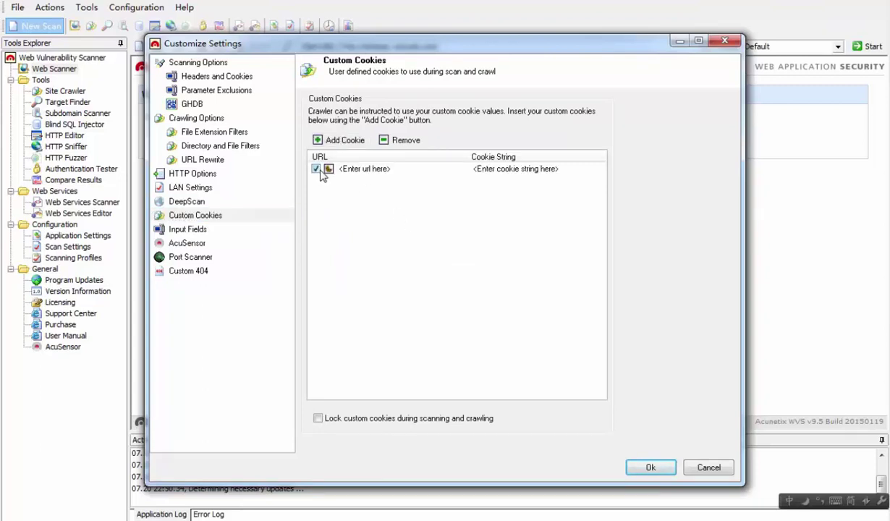
click(374, 178)
click(403, 141)
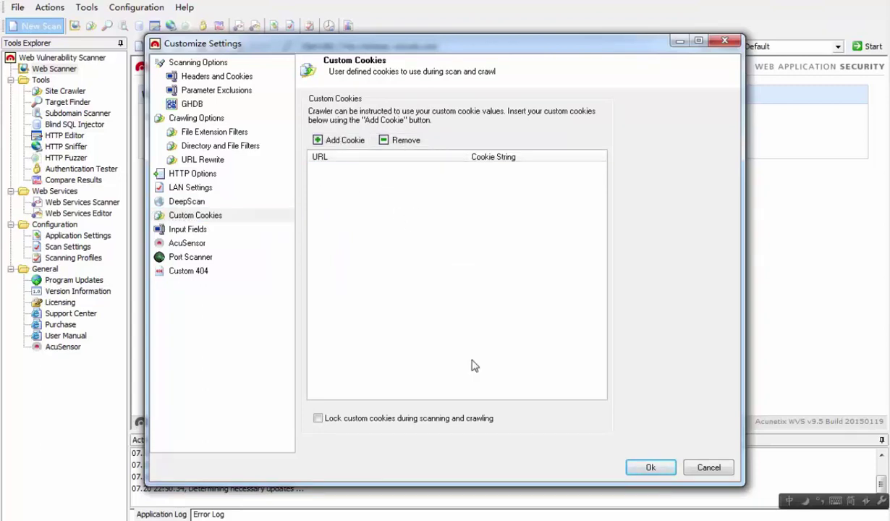
Accept the customized scan settings and continue to the target information, leaving file selection after crawling disabled
click(645, 467)
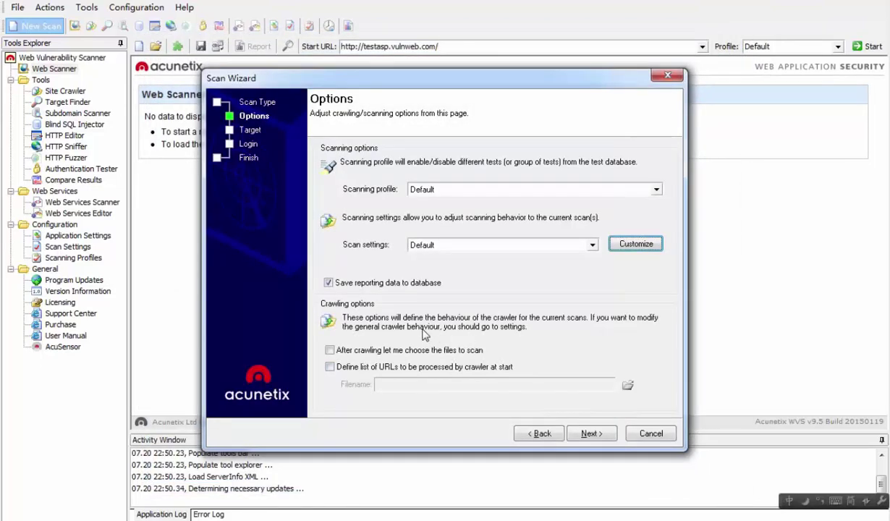
click(389, 353)
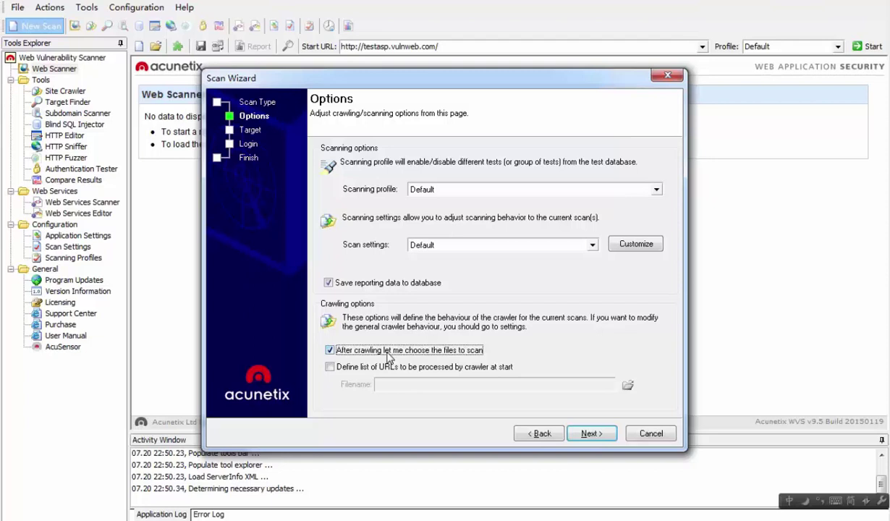
click(389, 355)
click(598, 437)
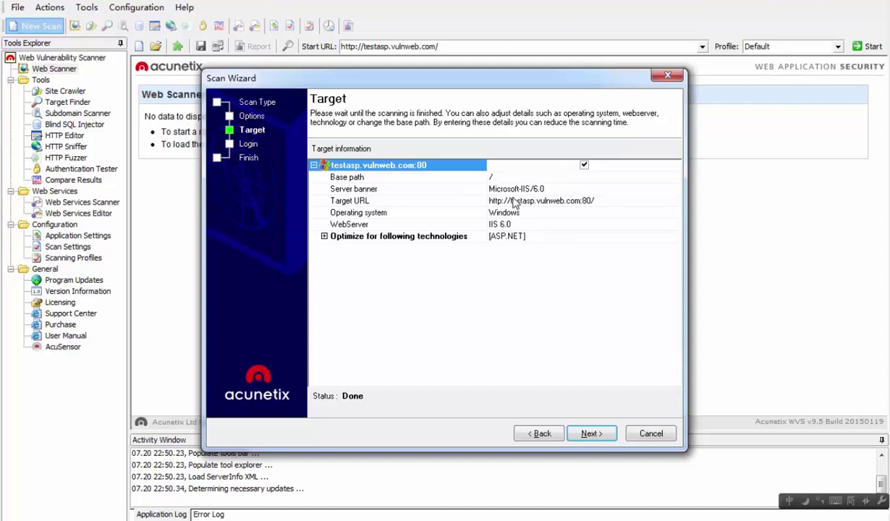
Review the target's base path, URL, operating system and web server fields
click(492, 177)
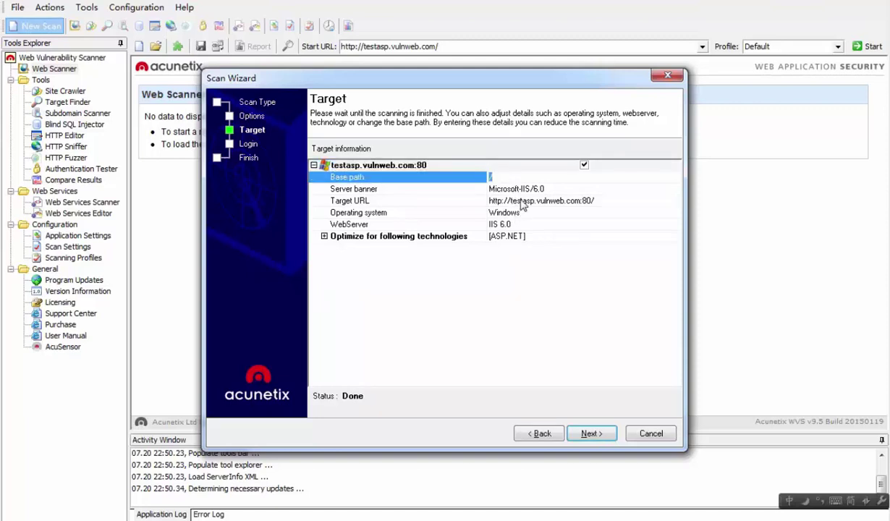
click(522, 202)
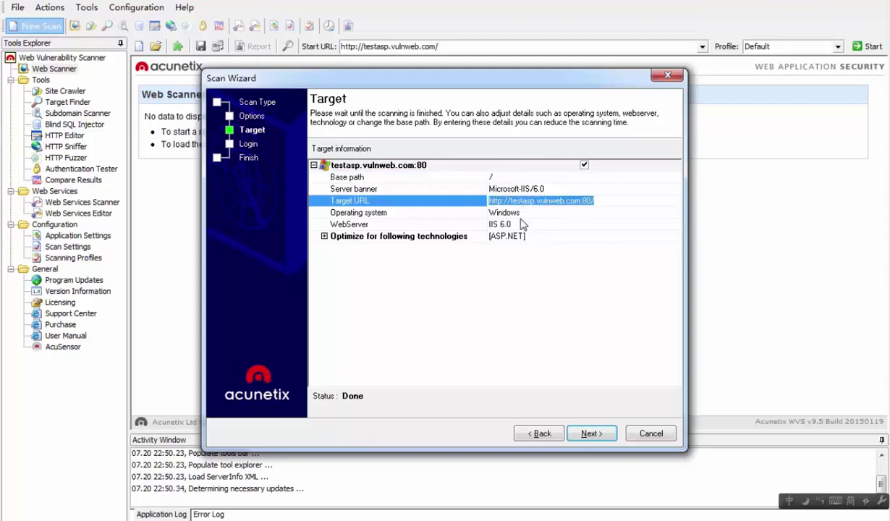
click(510, 212)
click(517, 225)
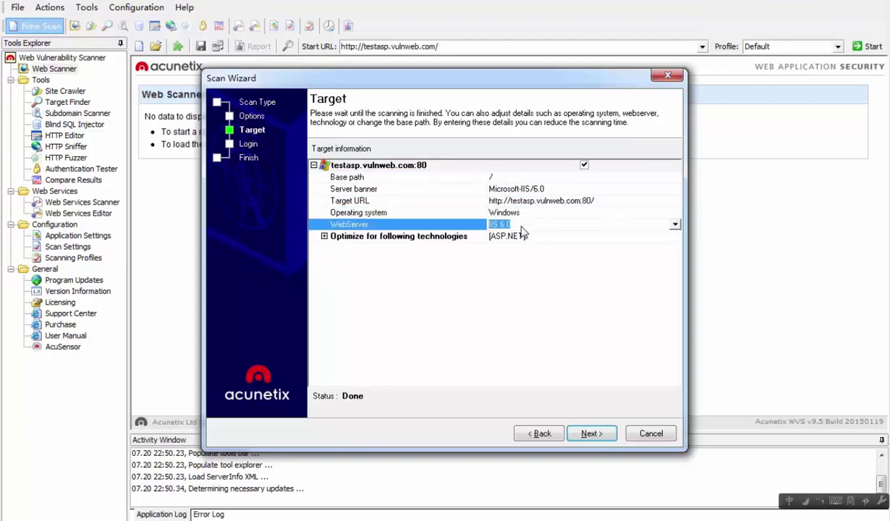
Check the technologies the scan is optimized for and accept the target information unchanged, continuing to the login settings
click(532, 239)
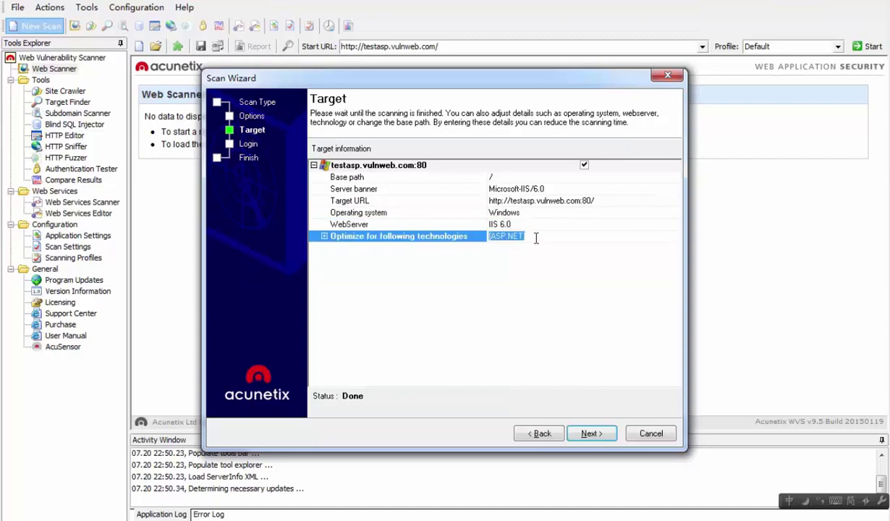
click(588, 436)
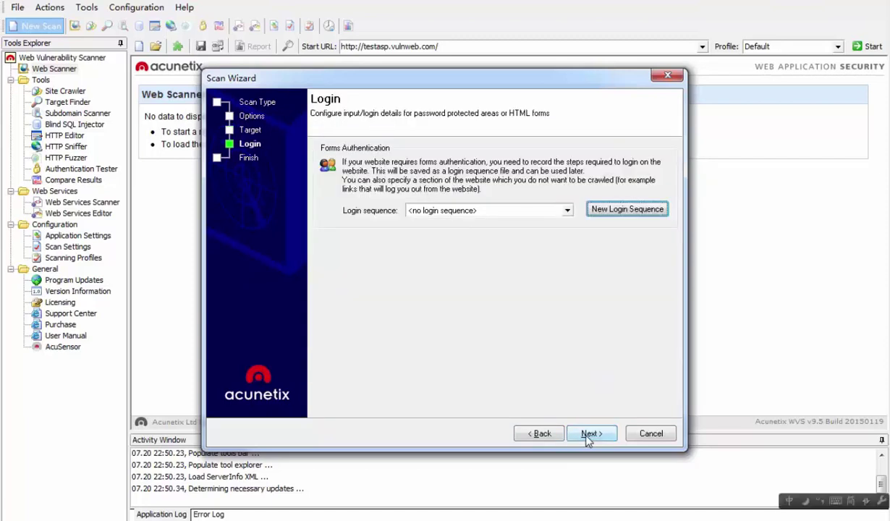
Keep the login sequence at <no login sequence> and finish the scan wizard with CASE insensitive crawling enabled
click(568, 210)
click(590, 433)
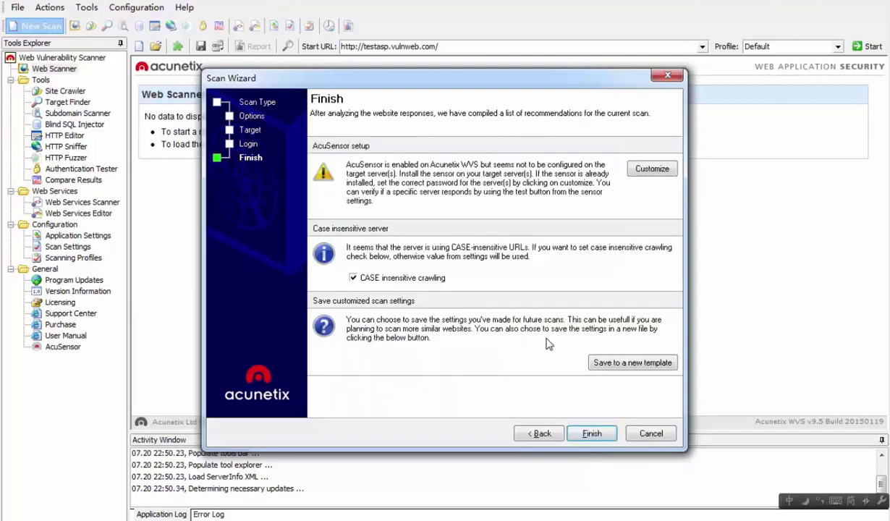
click(586, 434)
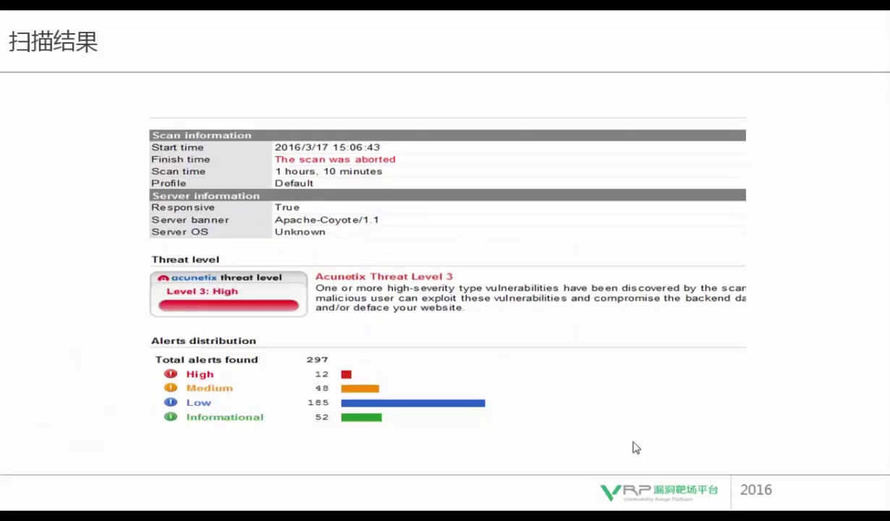
click(633, 446)
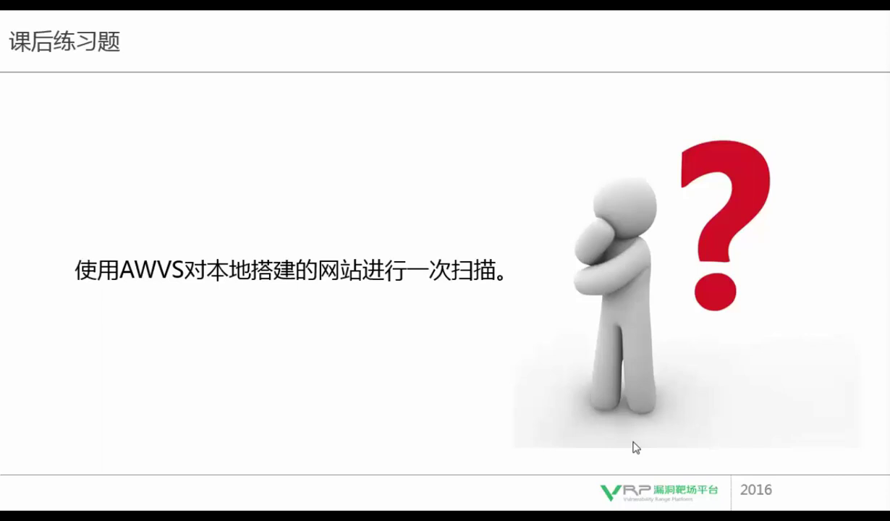
key(Right)
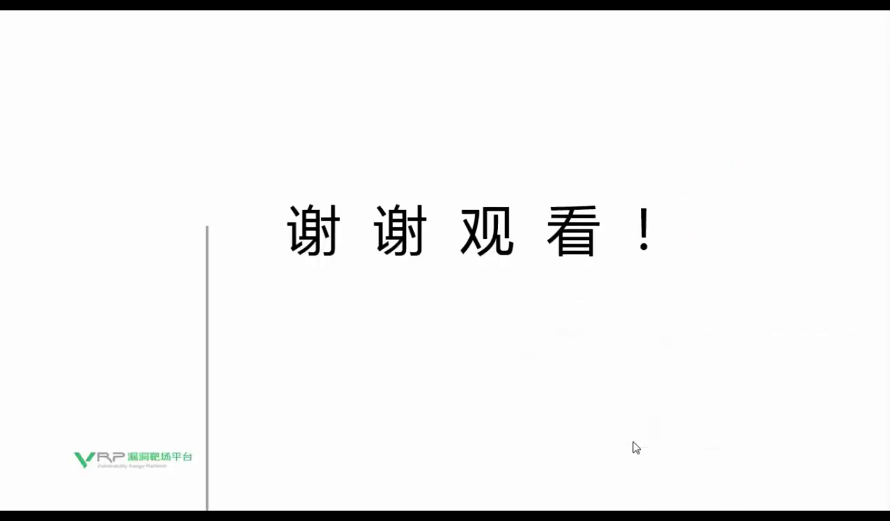